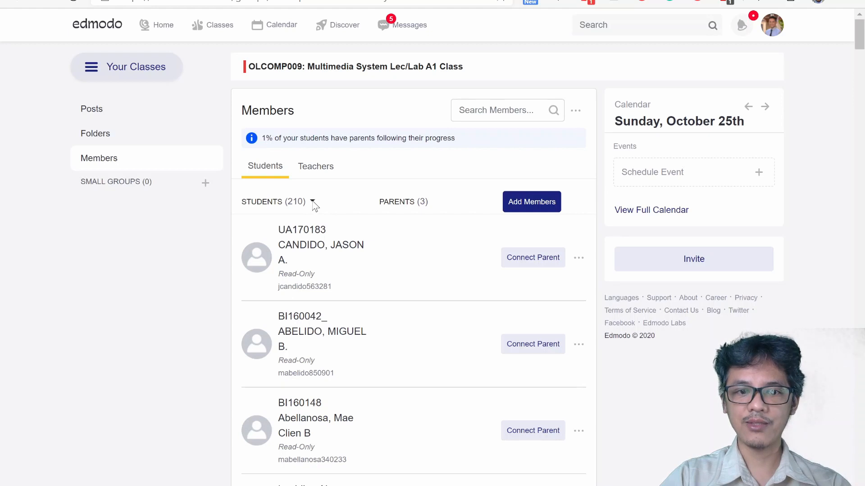
Sort the class's student list by student last name A-Z
{"action": "left_click", "coordinate": [313, 203]}
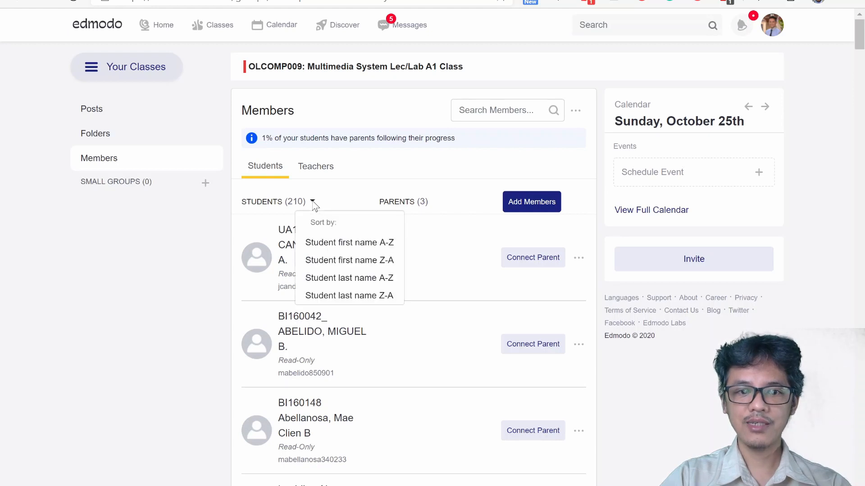
{"action": "left_click", "coordinate": [374, 279]}
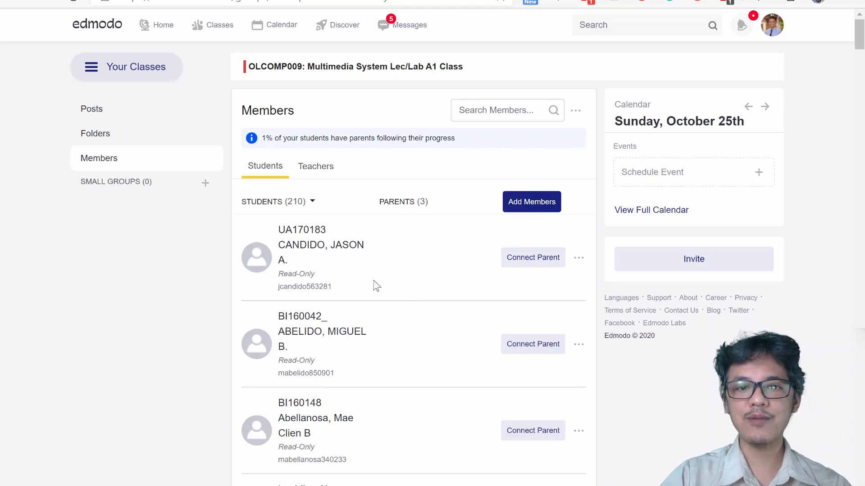
Open the Progress gradebook and switch it to the OLTAE7 - COMP009 class
{"action": "mouse_move", "coordinate": [204, 25]}
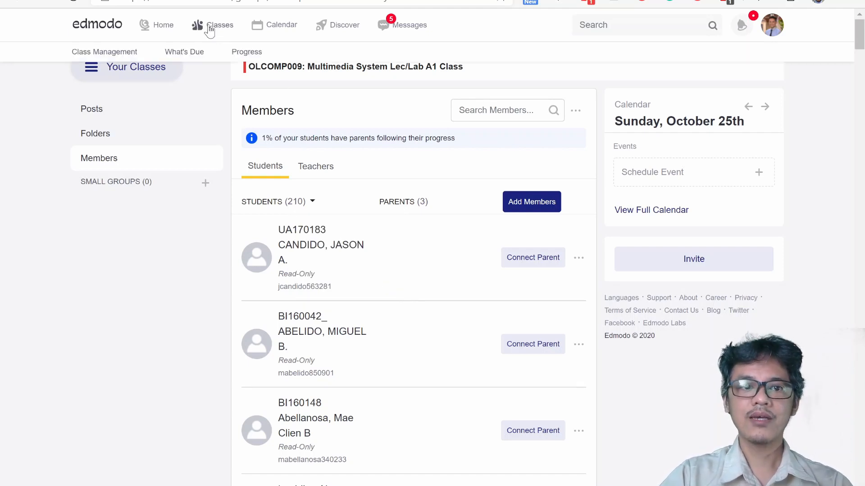
{"action": "left_click", "coordinate": [243, 57]}
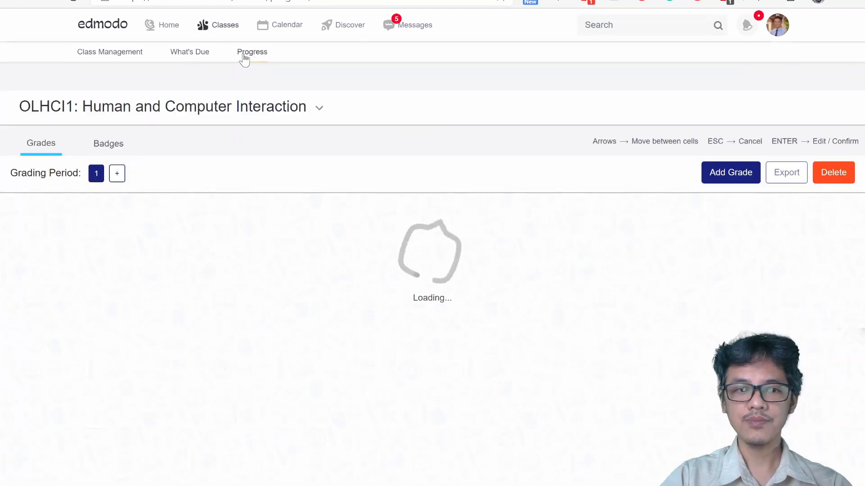
{"action": "left_click", "coordinate": [283, 116]}
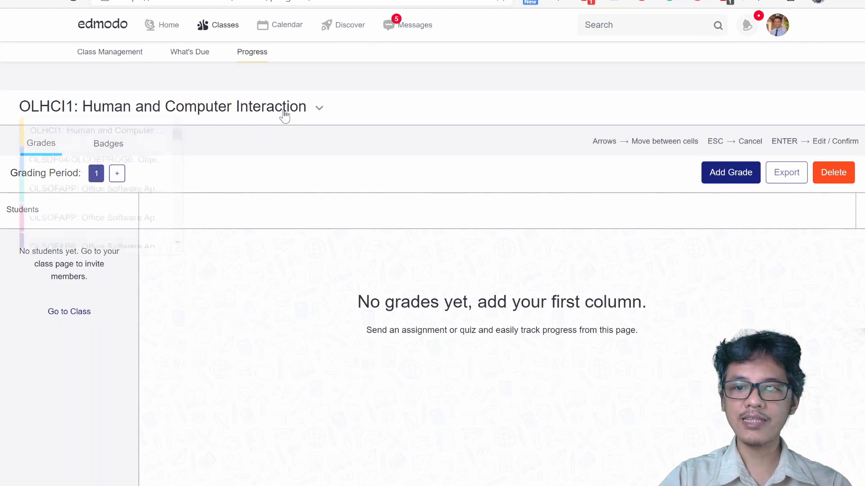
{"action": "scroll", "coordinate": [142, 188], "scroll_direction": "down", "scroll_amount": 5}
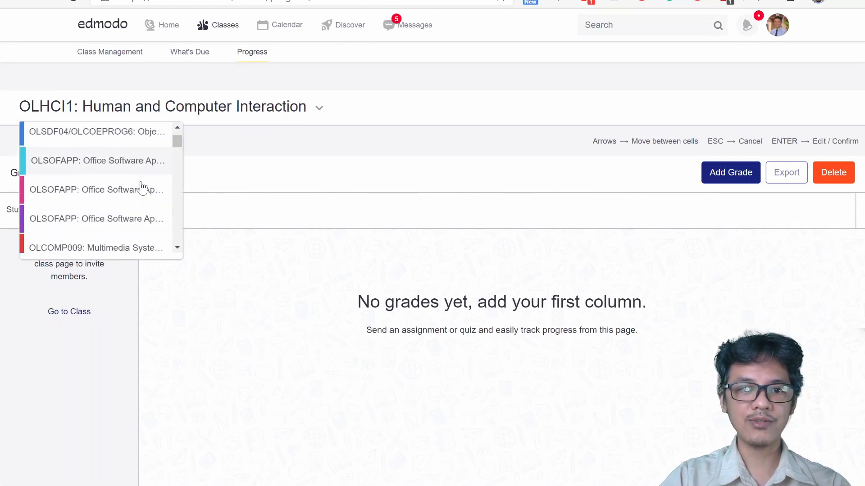
{"action": "scroll", "coordinate": [142, 189], "scroll_direction": "down", "scroll_amount": 6}
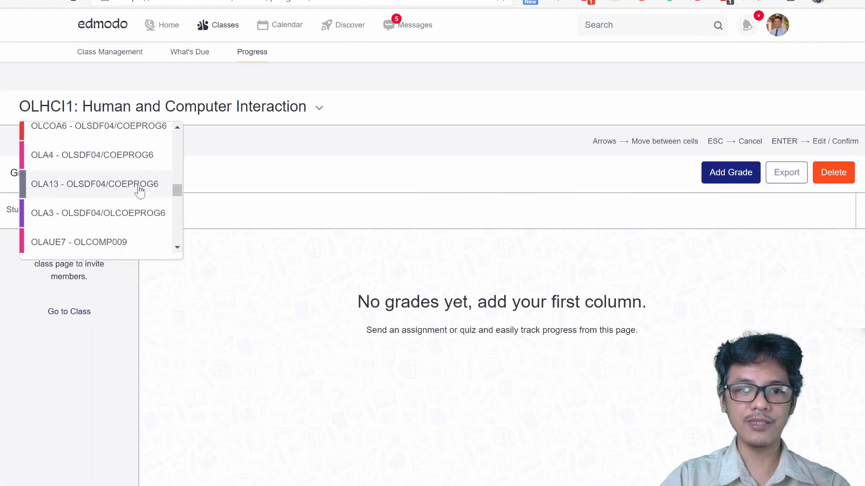
{"action": "scroll", "coordinate": [139, 191], "scroll_direction": "down", "scroll_amount": 1}
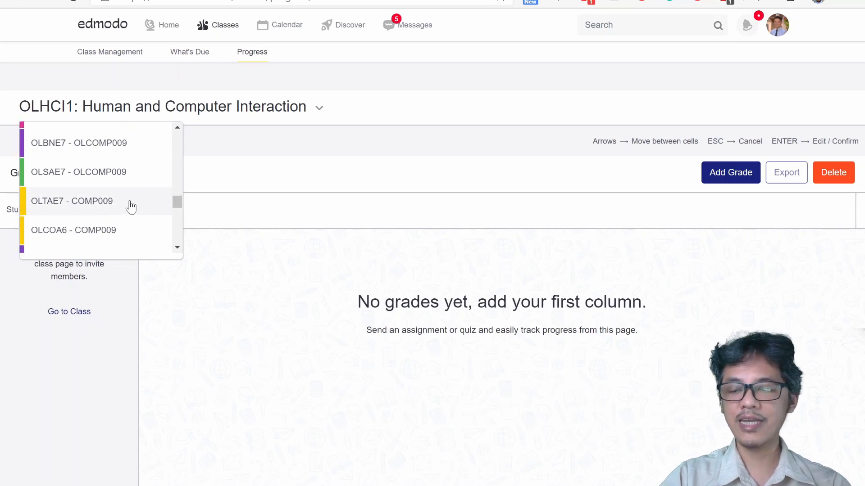
{"action": "left_click", "coordinate": [130, 205]}
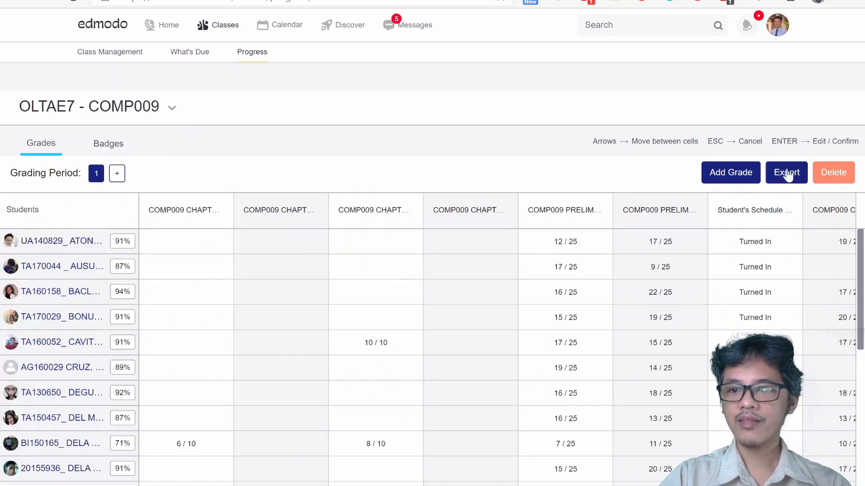
Export the class grades to OLTAE7 - COMP009.csv and view the file in a maximized Excel window
{"action": "left_click", "coordinate": [787, 177]}
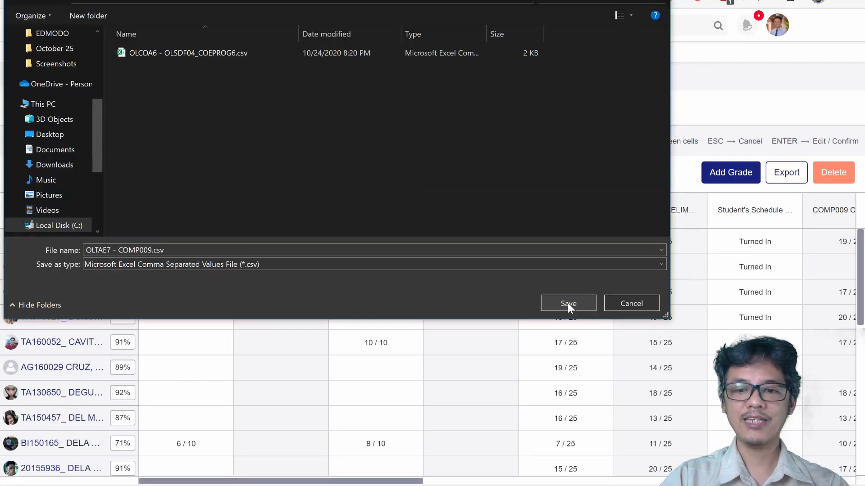
{"action": "left_click", "coordinate": [569, 304]}
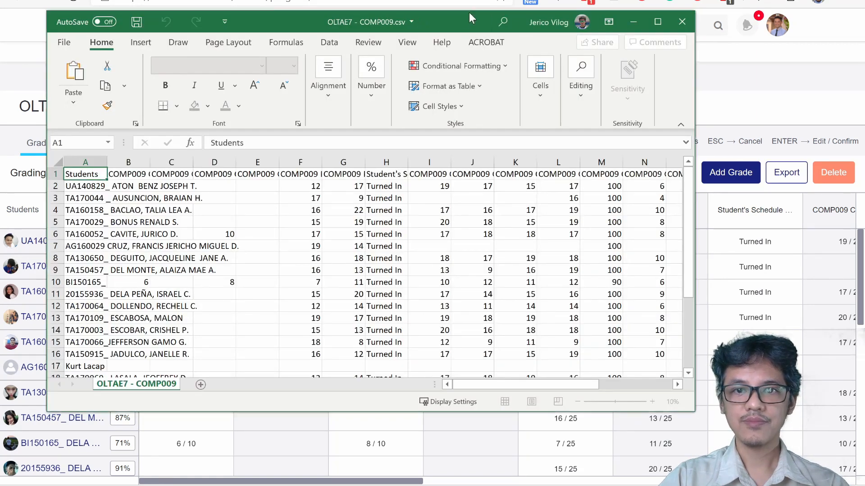
{"action": "double_click", "coordinate": [454, 20]}
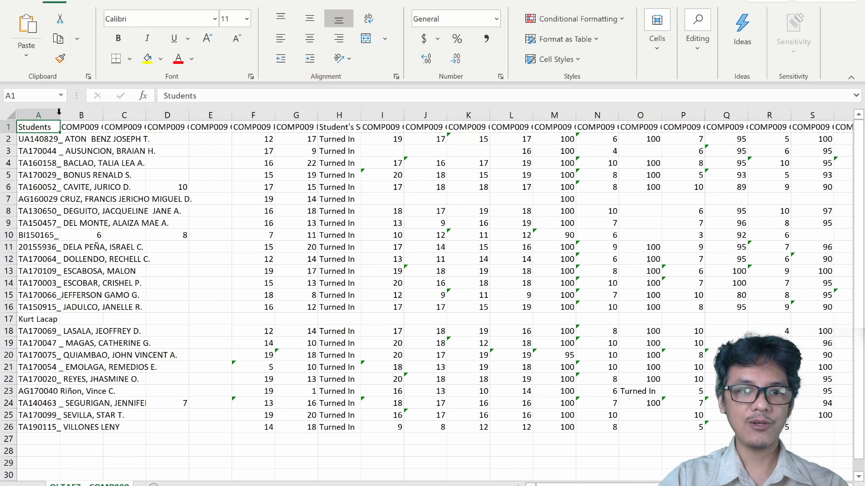
Fit column A to the width of the student entries and insert two empty columns directly after it
{"action": "double_click", "coordinate": [59, 112]}
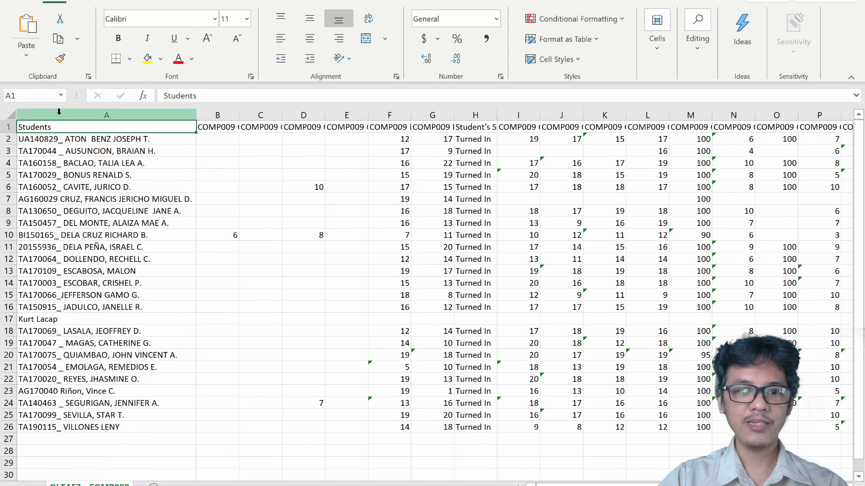
{"action": "left_click", "coordinate": [217, 113]}
{"action": "right_click", "coordinate": [217, 113]}
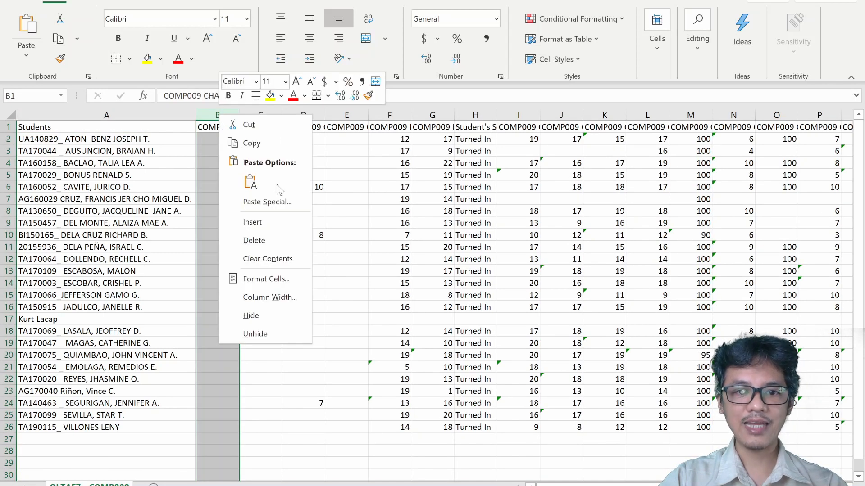
{"action": "left_click", "coordinate": [269, 221]}
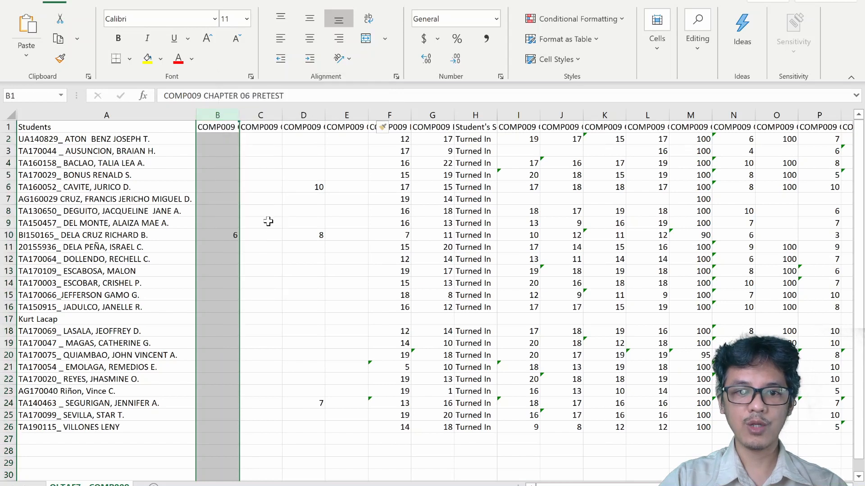
{"action": "left_click", "coordinate": [403, 118]}
{"action": "right_click", "coordinate": [402, 117]}
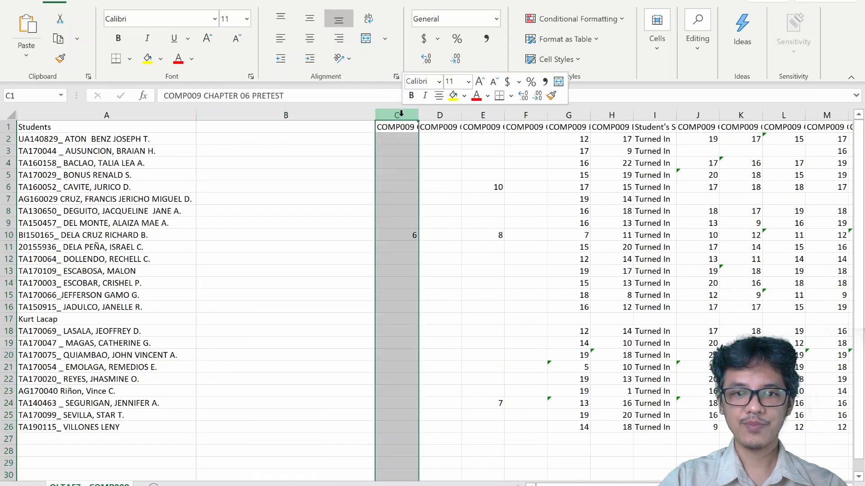
{"action": "left_click", "coordinate": [447, 220]}
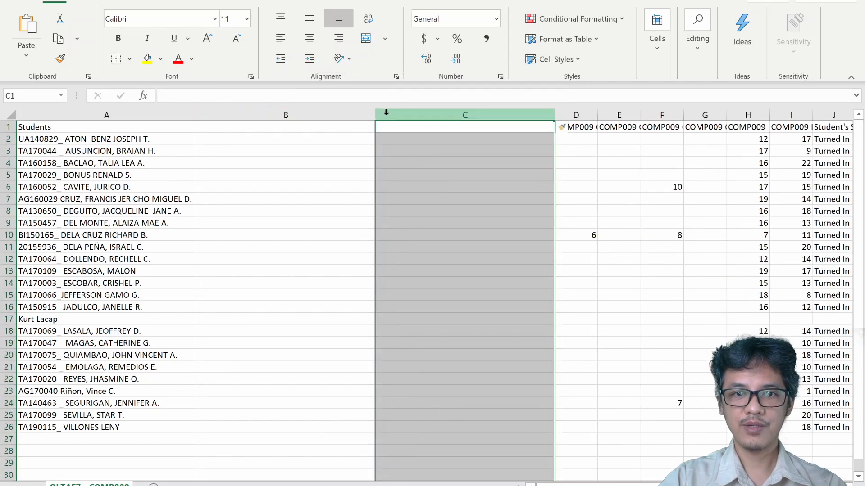
Narrow the empty columns B and C and give them the headers STUDENT ID and FULL NAME
{"action": "left_click_drag", "start_coordinate": [374, 113], "coordinate": [294, 118]}
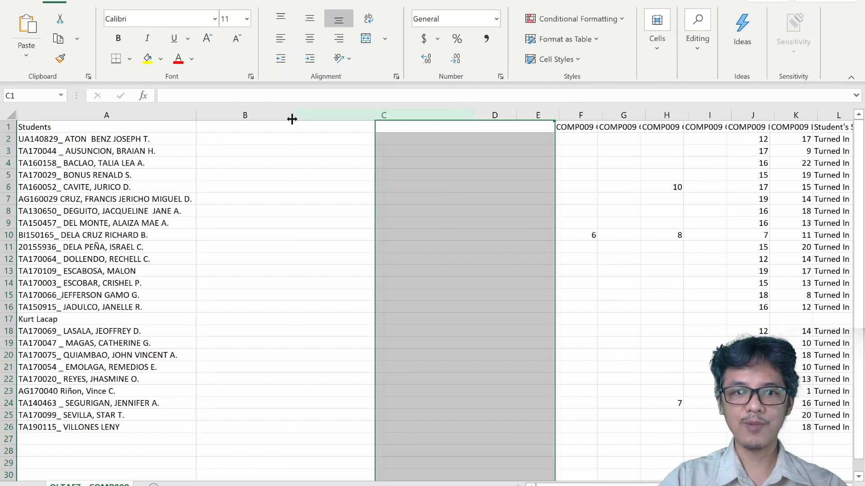
{"action": "left_click_drag", "start_coordinate": [473, 116], "coordinate": [386, 118]}
{"action": "left_click", "coordinate": [235, 126]}
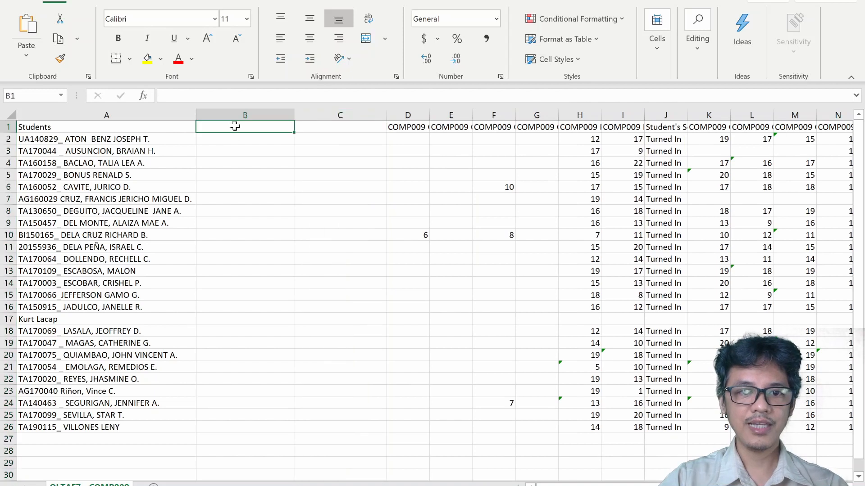
{"action": "type", "text": "STUDENT ID"}
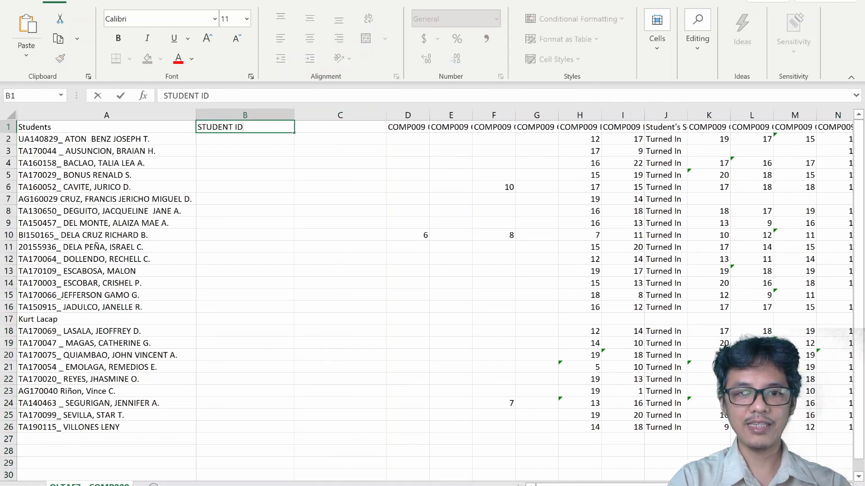
{"action": "key", "text": "Tab"}
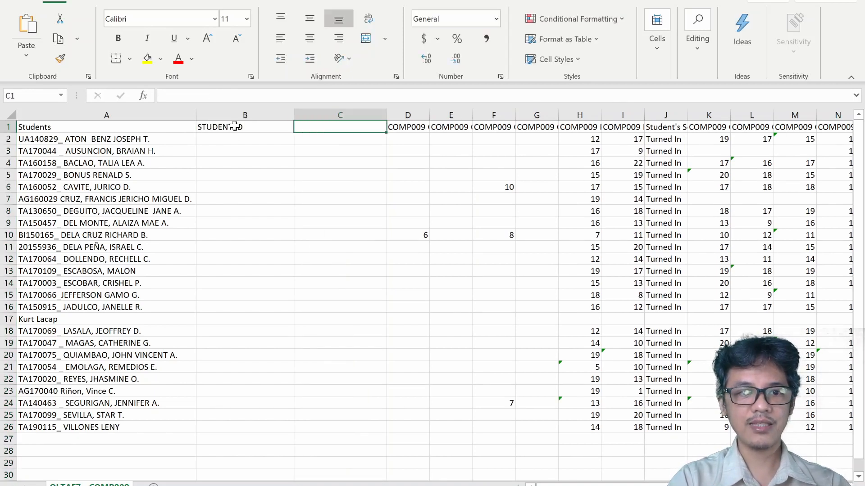
{"action": "type", "text": "FULL NAME"}
{"action": "key", "text": "Return"}
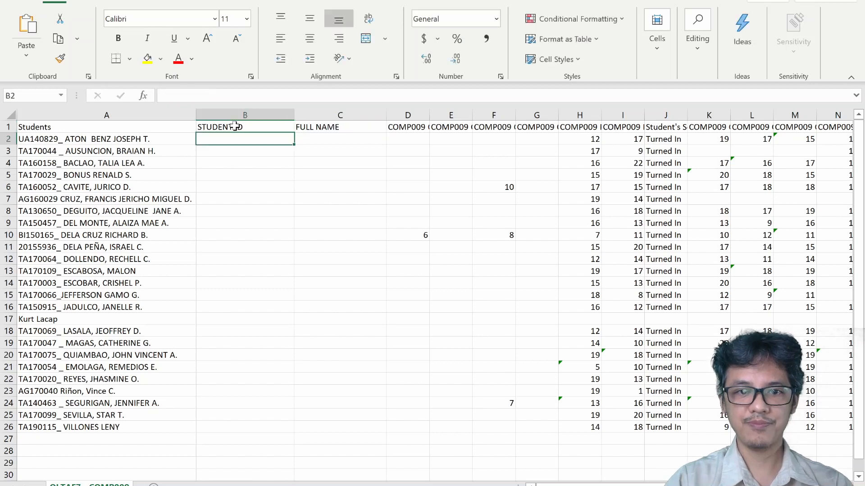
Insert an underscore after the student number in cell A7, matching the separator used in the other student entries
{"action": "left_click", "coordinate": [90, 139]}
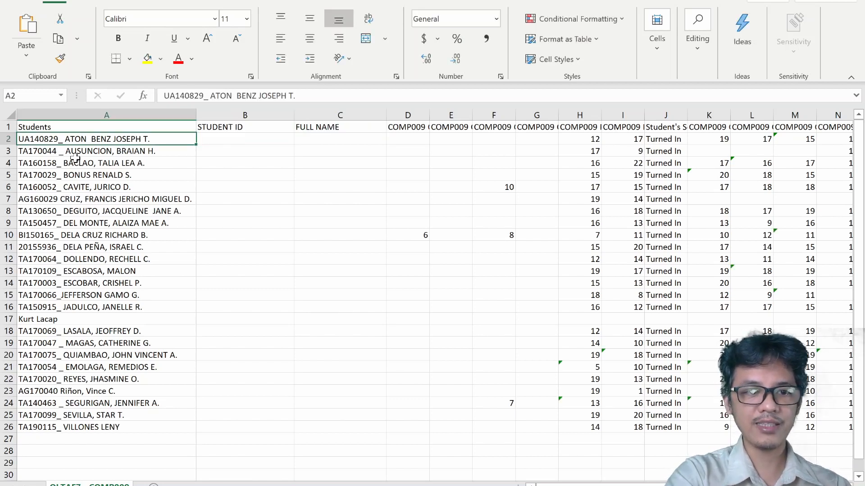
{"action": "scroll", "coordinate": [74, 158], "scroll_direction": "up", "scroll_amount": 5}
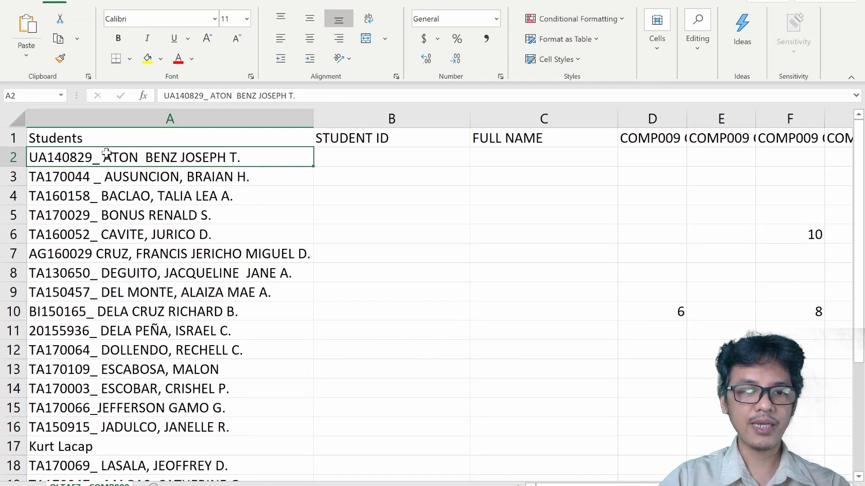
{"action": "key", "text": "F2"}
{"action": "key", "text": "Escape"}
{"action": "key", "text": "Down"}
{"action": "key", "text": "Down"}
{"action": "key", "text": "Down"}
{"action": "key", "text": "Down"}
{"action": "key", "text": "Down"}
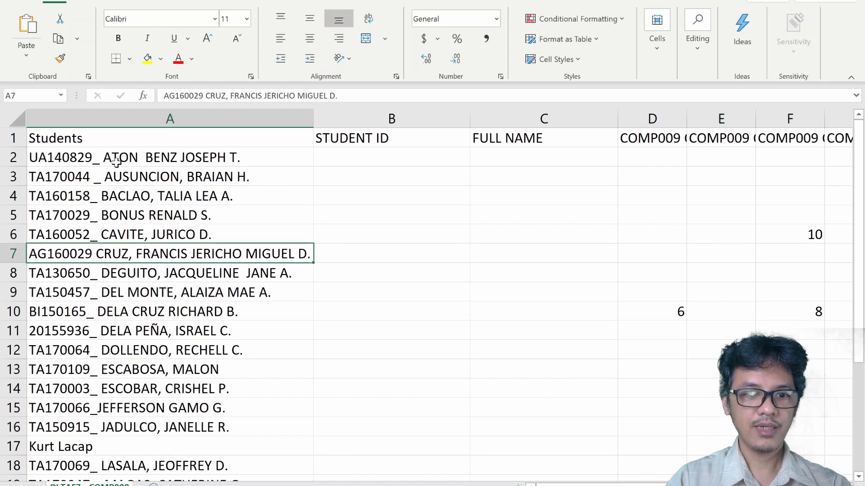
{"action": "key", "text": "F2"}
{"action": "key", "text": "Home"}
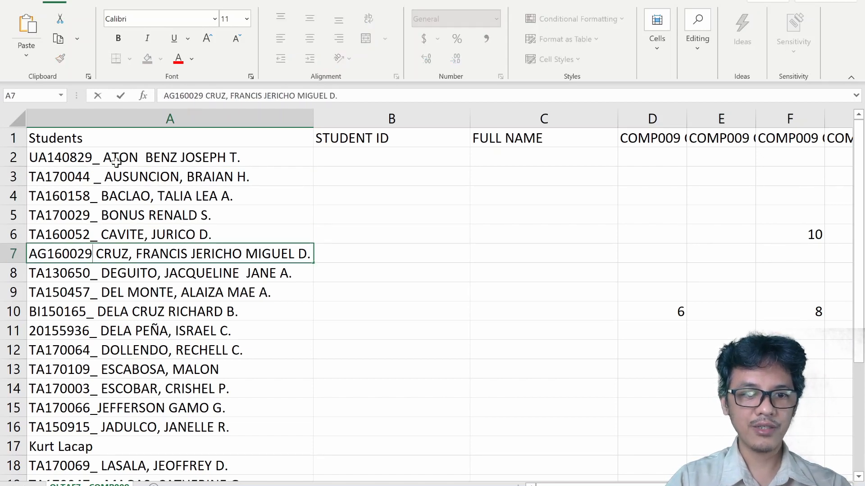
{"action": "type", "text": "_"}
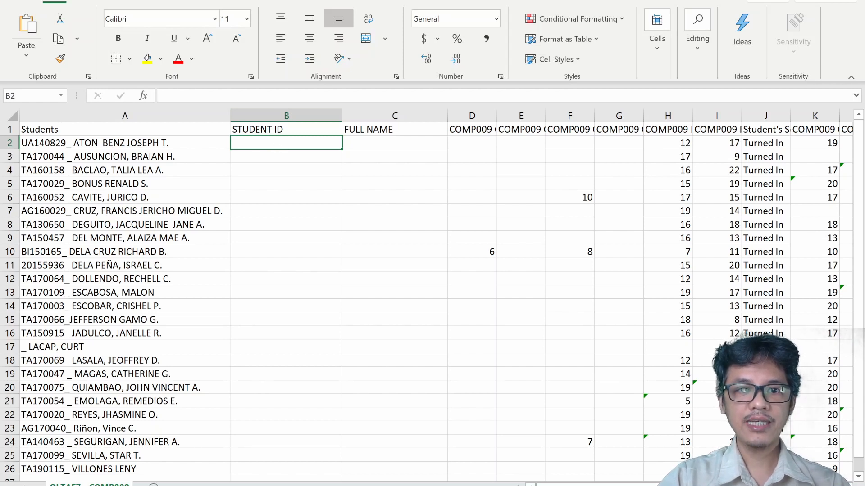
Enter =LEFT(A2,SEARCH("_",A2)-1) in B2 to extract the student ID and fill it down to row 26
{"action": "left_click", "coordinate": [273, 96]}
{"action": "type", "text": "=LEFT(A2,SEARCH(\"_\",A2)-1)"}
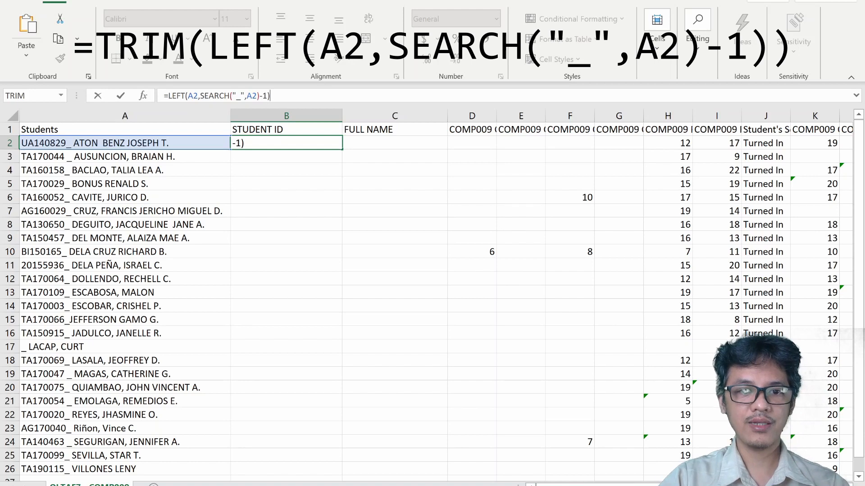
{"action": "key", "text": "Return"}
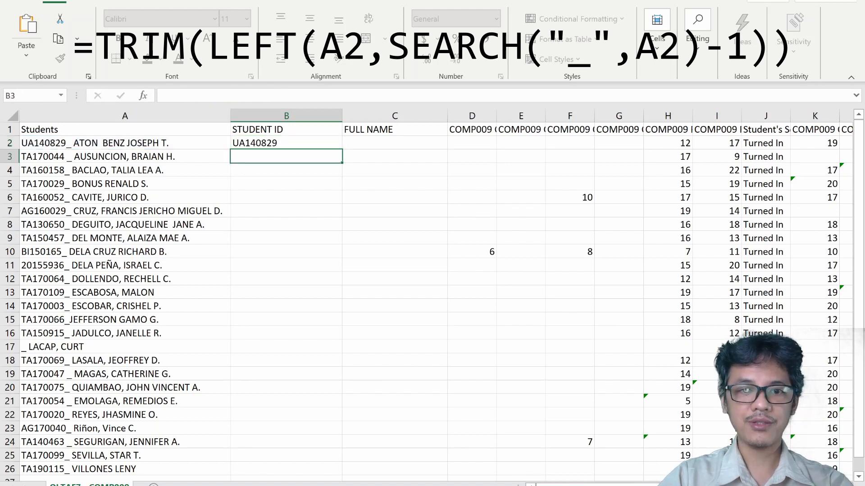
{"action": "left_click", "coordinate": [306, 141]}
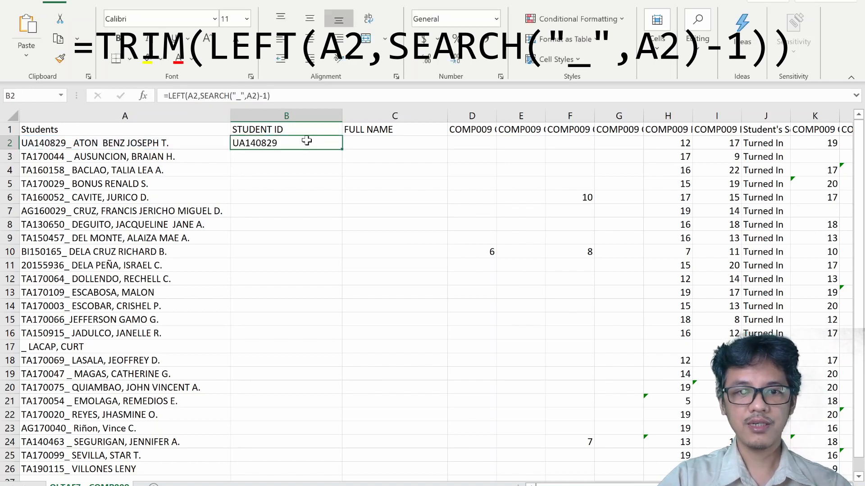
{"action": "double_click", "coordinate": [341, 149]}
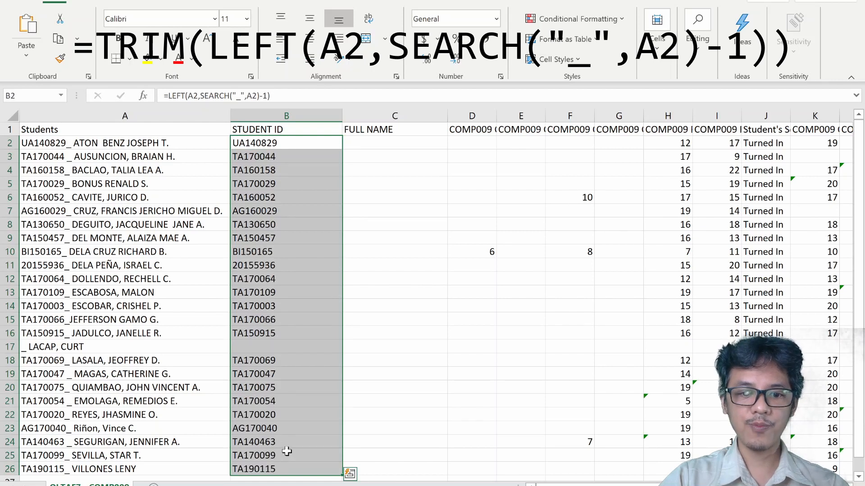
{"action": "left_click", "coordinate": [290, 457]}
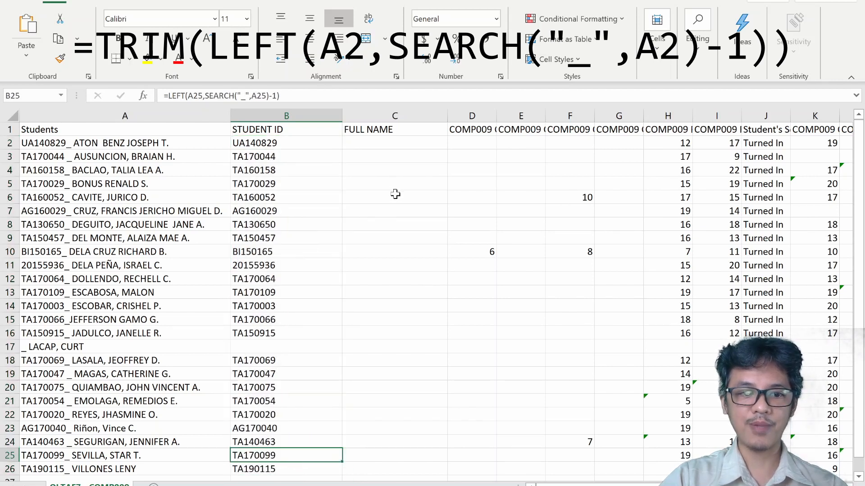
Enter =TRIM(RIGHT(A2,LEN(A2)-SEARCH("_",A2))) in C2, fill it down to row 26, and fit column C to the full names
{"action": "left_click", "coordinate": [407, 144]}
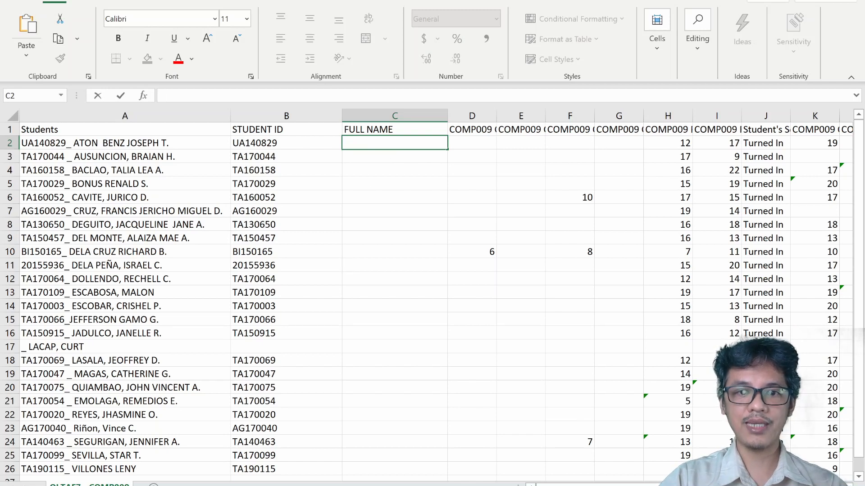
{"action": "type", "text": "=TRIM(RIGHT(A2,LEN(A2)-SEARCH(\"_\",A2)))"}
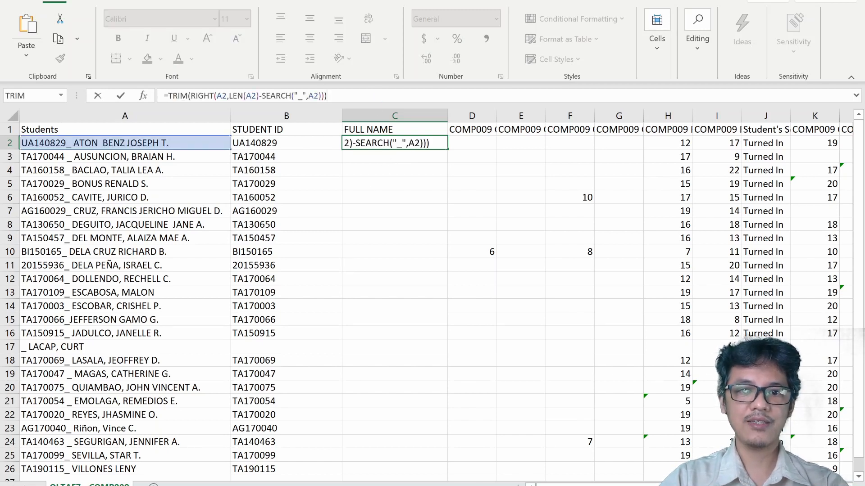
{"action": "key", "text": "Return"}
{"action": "left_click", "coordinate": [435, 143]}
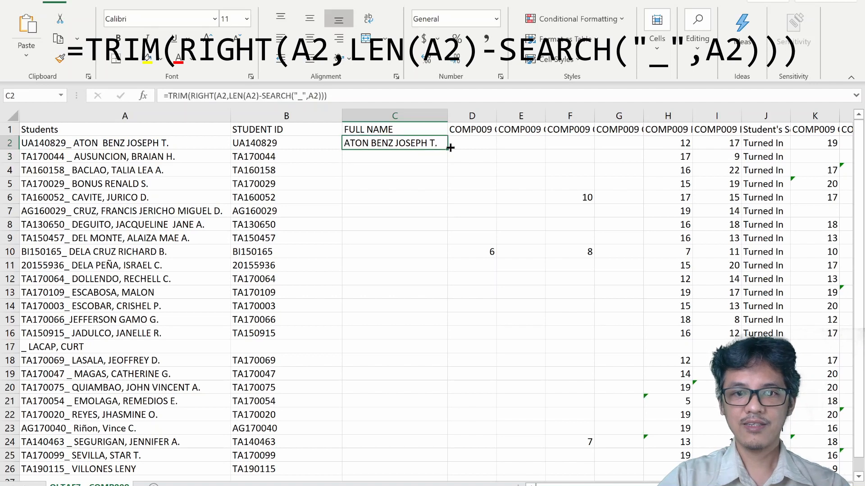
{"action": "double_click", "coordinate": [448, 149]}
{"action": "double_click", "coordinate": [447, 115]}
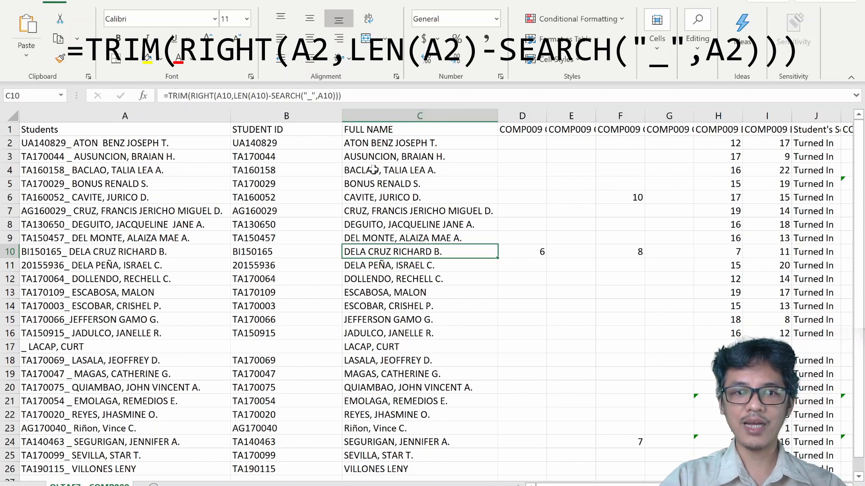
{"action": "left_click", "coordinate": [374, 144]}
{"action": "left_click", "coordinate": [276, 144]}
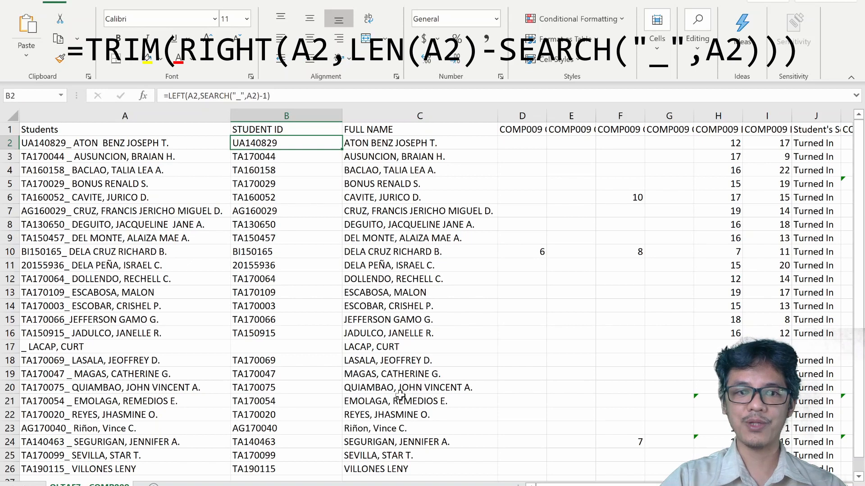
Sort the whole table alphabetically from A to Z by the FULL NAME column, expanding the selection to the adjacent data
{"action": "left_click", "coordinate": [388, 116]}
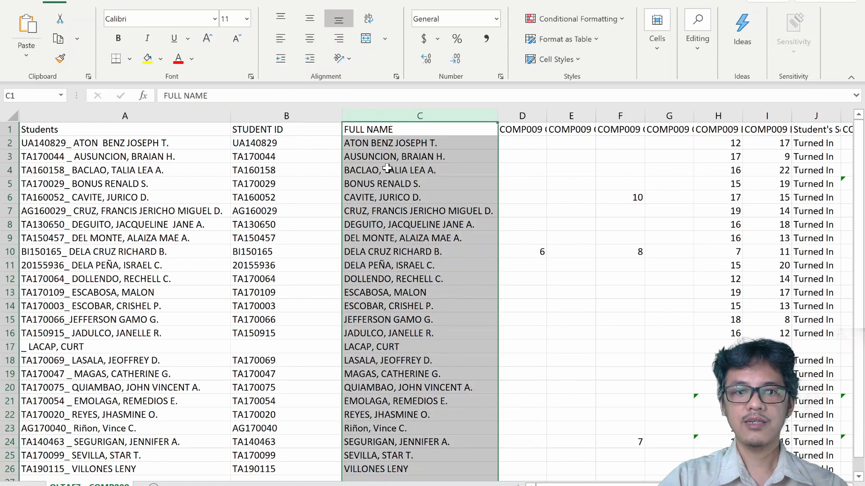
{"action": "left_click", "coordinate": [387, 169]}
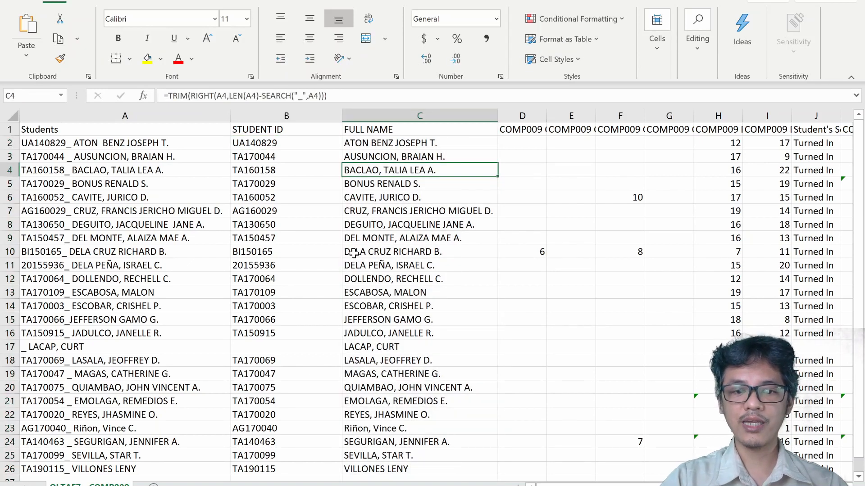
{"action": "left_click", "coordinate": [394, 115]}
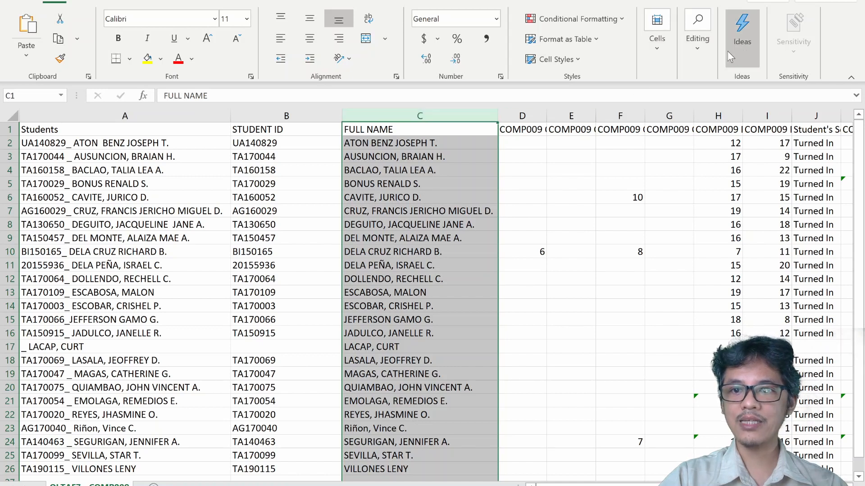
{"action": "left_click", "coordinate": [284, 3]}
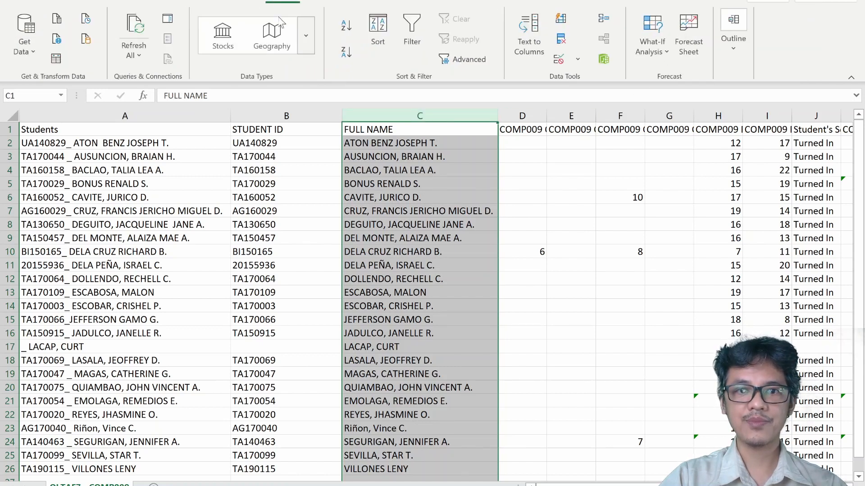
{"action": "left_click", "coordinate": [354, 31]}
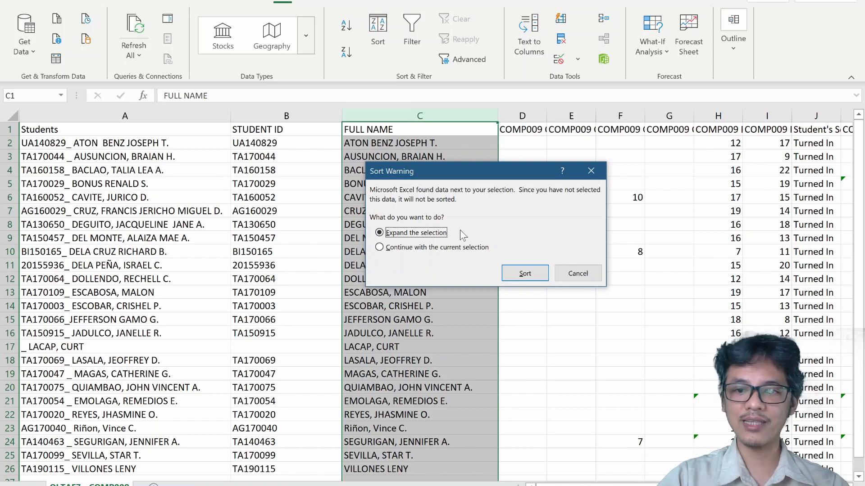
{"action": "left_click", "coordinate": [520, 275]}
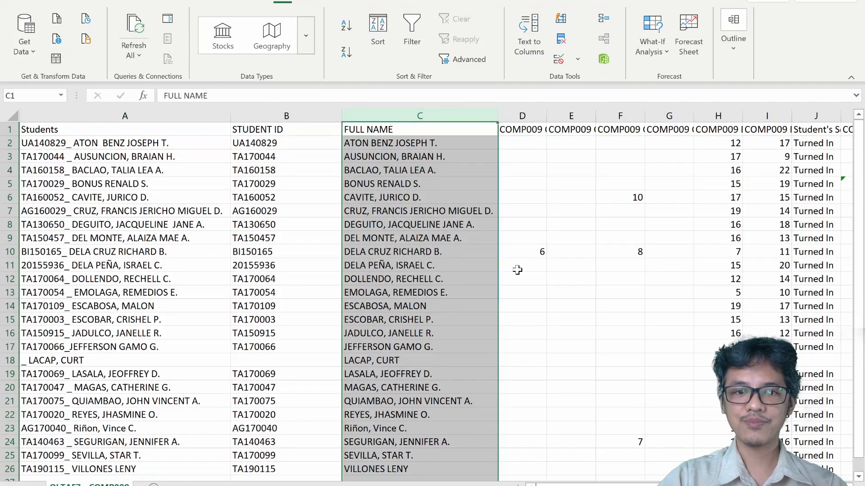
{"action": "left_click", "coordinate": [420, 171]}
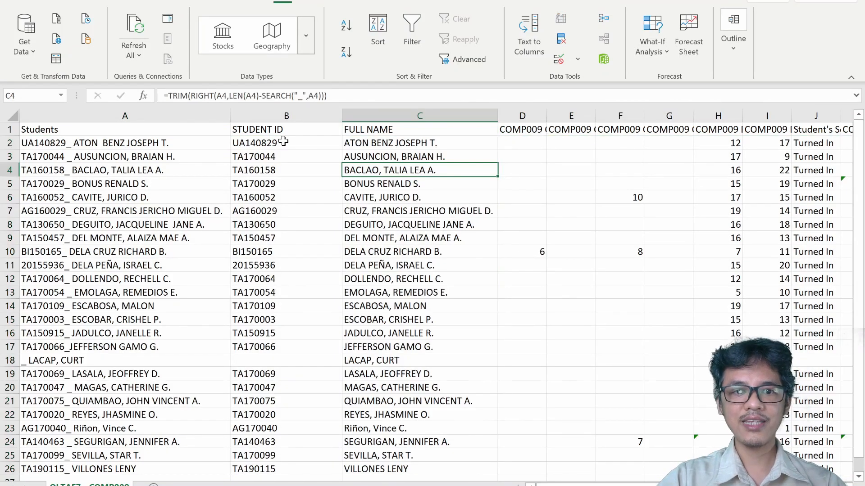
Copy the student IDs and full names in B2:C26
{"action": "left_click_drag", "start_coordinate": [286, 143], "coordinate": [404, 466]}
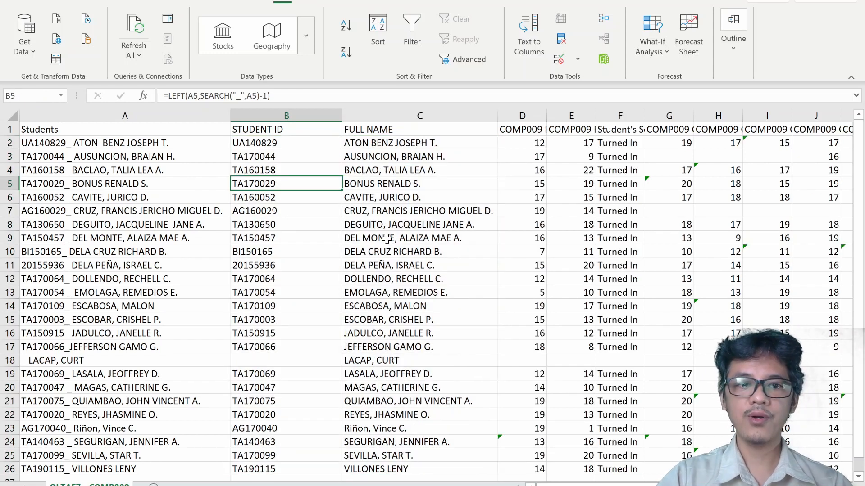
{"action": "left_click_drag", "start_coordinate": [288, 143], "coordinate": [405, 466]}
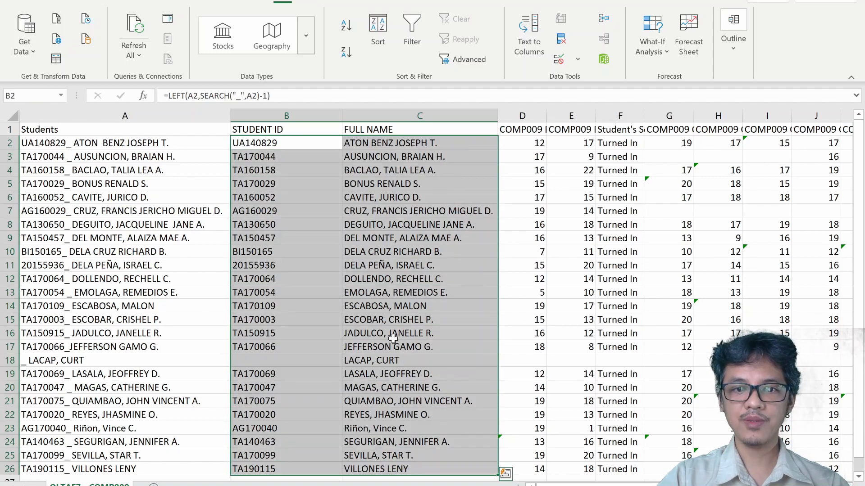
{"action": "right_click", "coordinate": [375, 236]}
{"action": "left_click", "coordinate": [432, 177]}
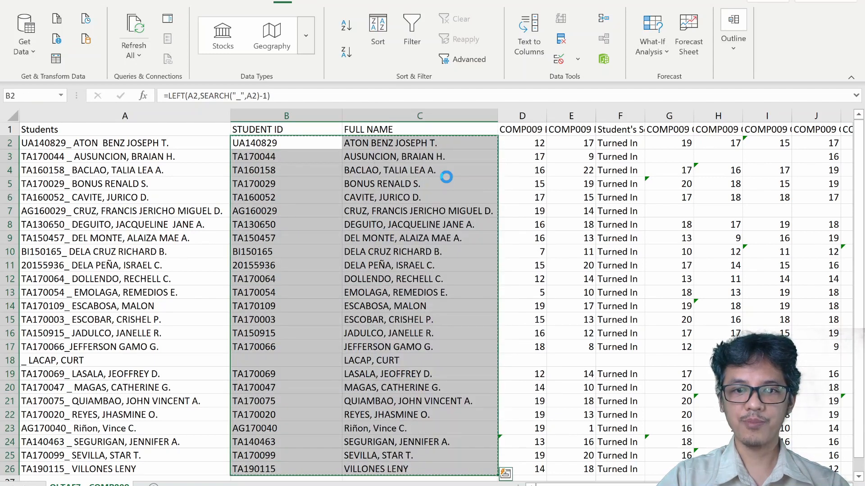
Switch to the class record workbook and paste the copied IDs and names as values starting at B10 of the Prelim sheet
{"action": "left_click", "coordinate": [266, 485]}
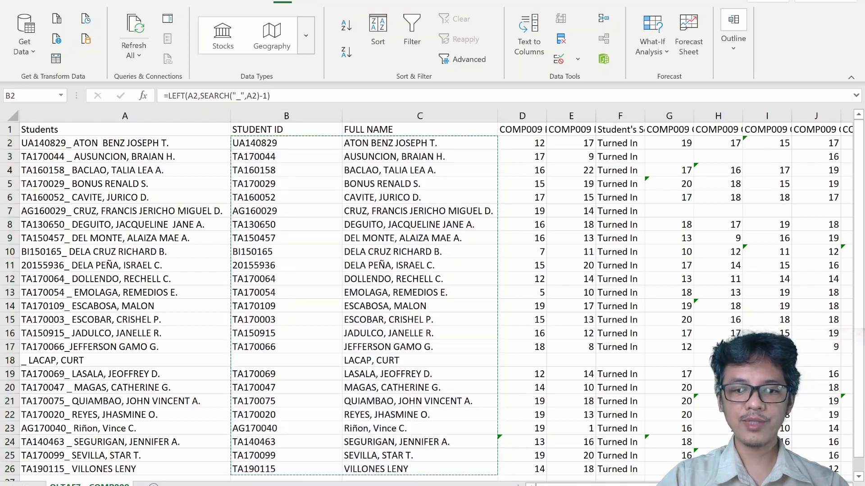
{"action": "left_click", "coordinate": [451, 446]}
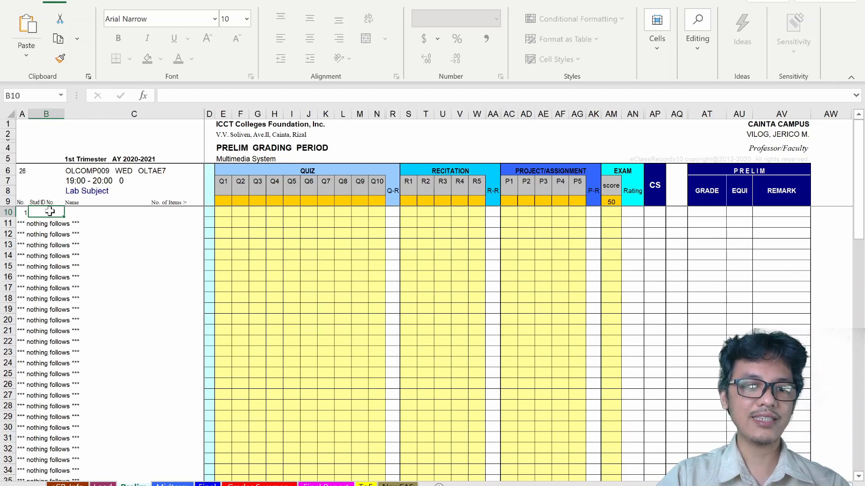
{"action": "right_click", "coordinate": [50, 211]}
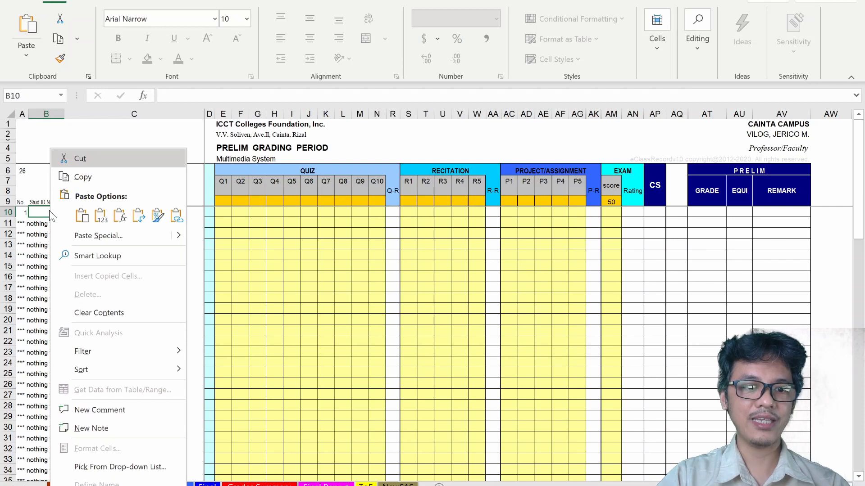
{"action": "left_click", "coordinate": [102, 214]}
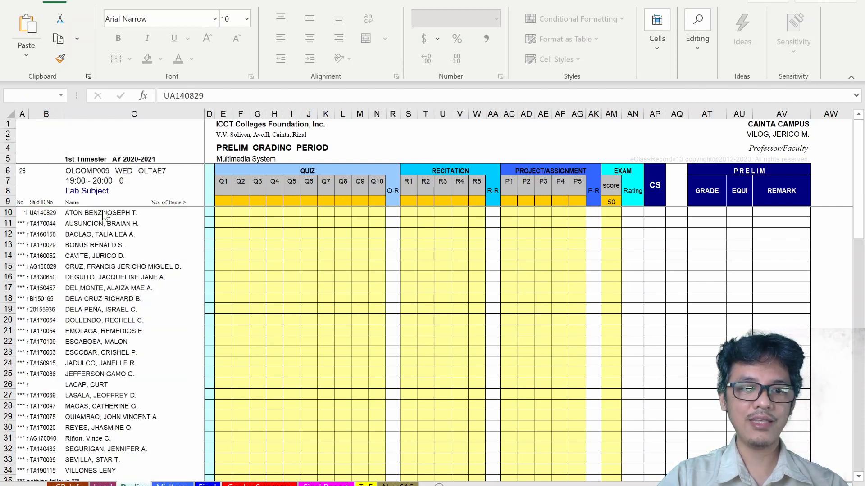
{"action": "left_click", "coordinate": [102, 216]}
{"action": "left_click", "coordinate": [163, 269]}
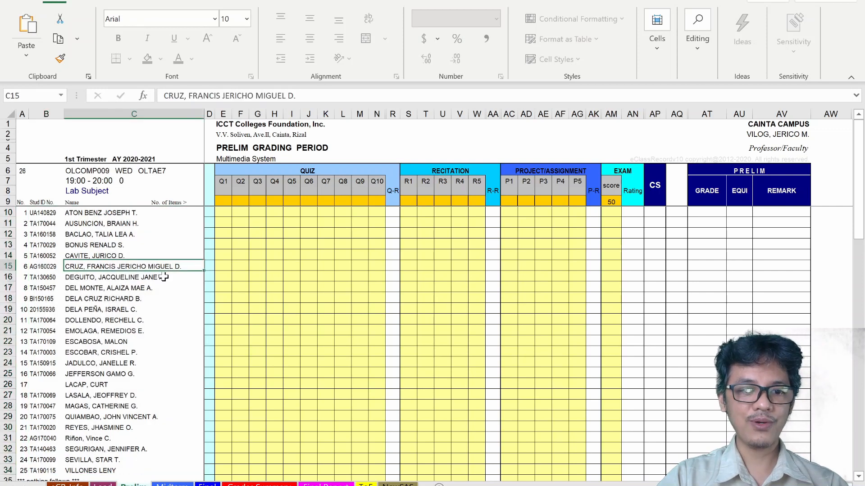
{"action": "scroll", "coordinate": [164, 276], "scroll_direction": "down", "scroll_amount": 3}
{"action": "scroll", "coordinate": [164, 276], "scroll_direction": "up", "scroll_amount": 3}
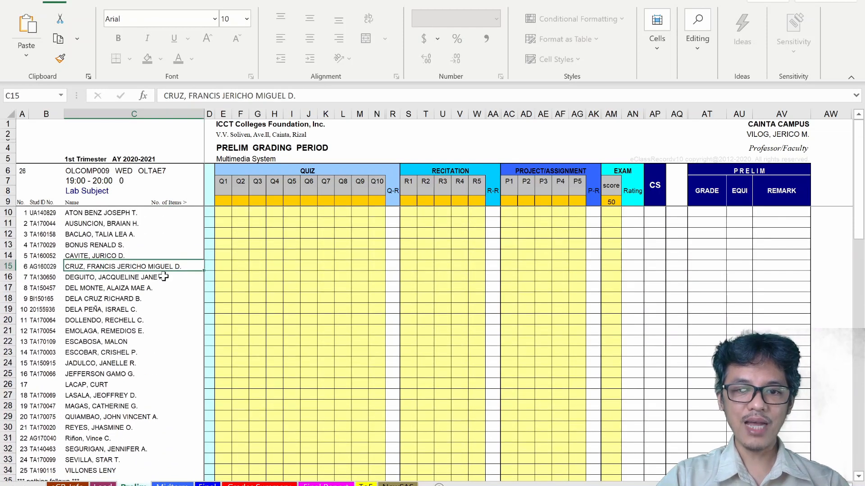
Return to the exported grades workbook and copy all student scores under COMP009 CHAPTER 04 QUIZ, starting at G2
{"action": "key", "text": "alt+Tab"}
{"action": "left_click", "coordinate": [419, 224]}
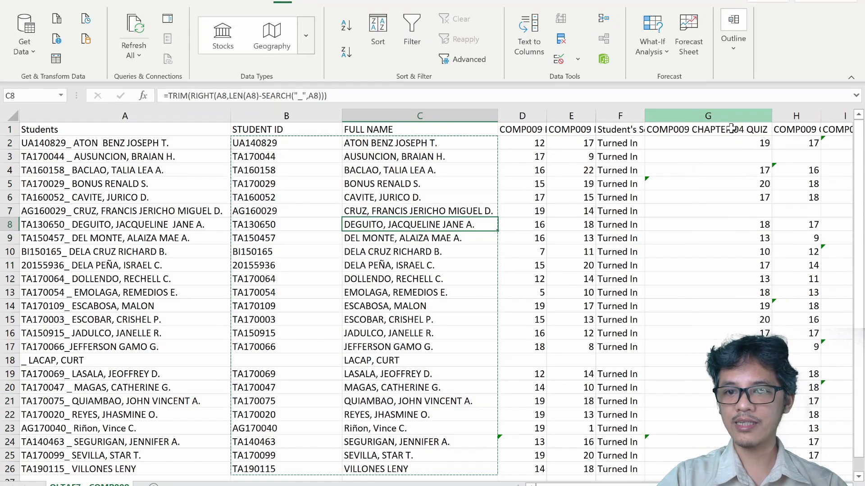
{"action": "left_click", "coordinate": [730, 142]}
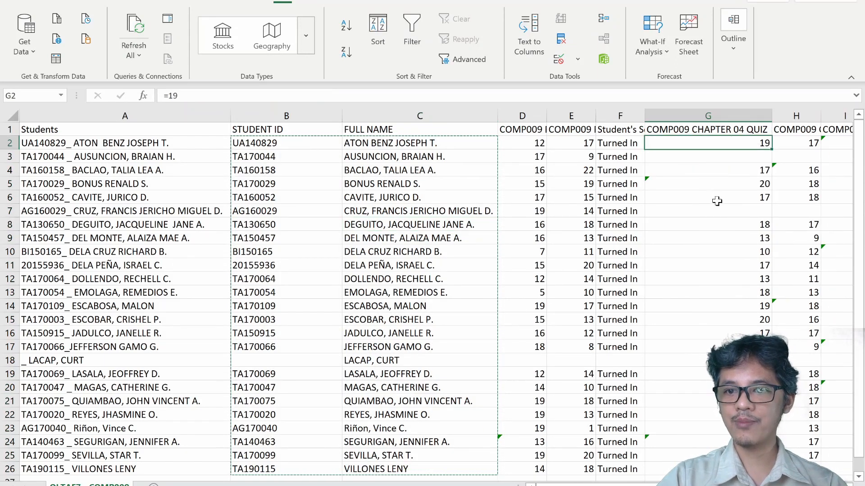
{"action": "scroll", "coordinate": [715, 189], "scroll_direction": "down", "scroll_amount": 5}
{"action": "left_click", "coordinate": [722, 265], "text": "shift"}
{"action": "scroll", "coordinate": [722, 264], "scroll_direction": "up", "scroll_amount": 5}
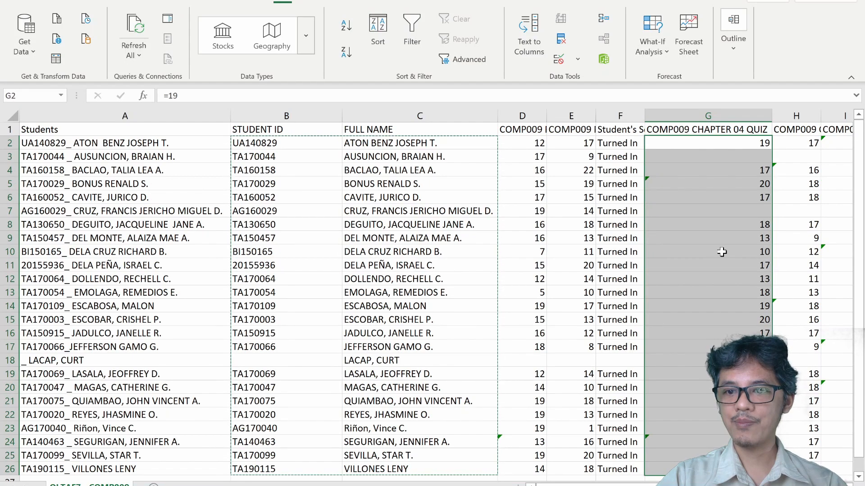
{"action": "right_click", "coordinate": [721, 188]}
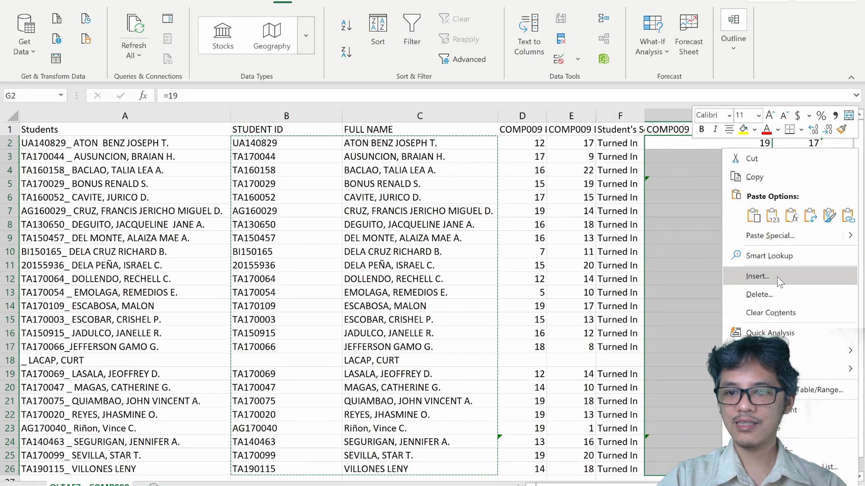
{"action": "left_click", "coordinate": [773, 179]}
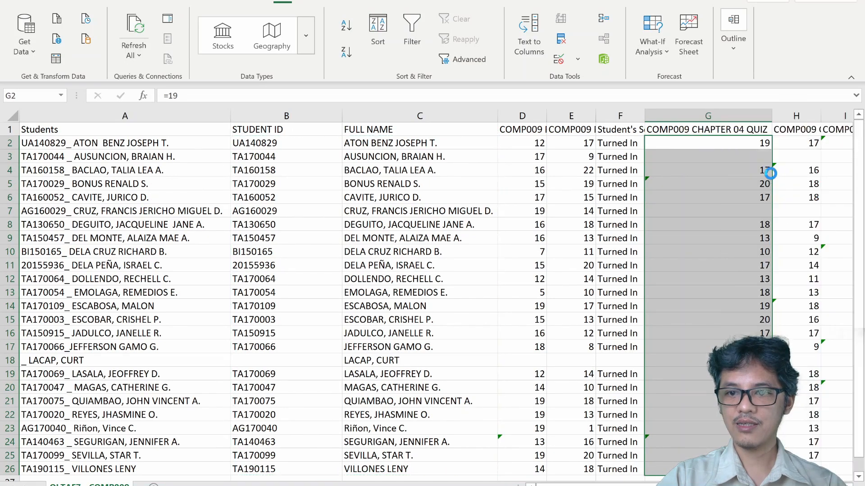
Switch to the class record and paste the quiz scores as values into the Q4 quiz column starting at H10
{"action": "left_click", "coordinate": [387, 485]}
{"action": "left_click", "coordinate": [453, 455]}
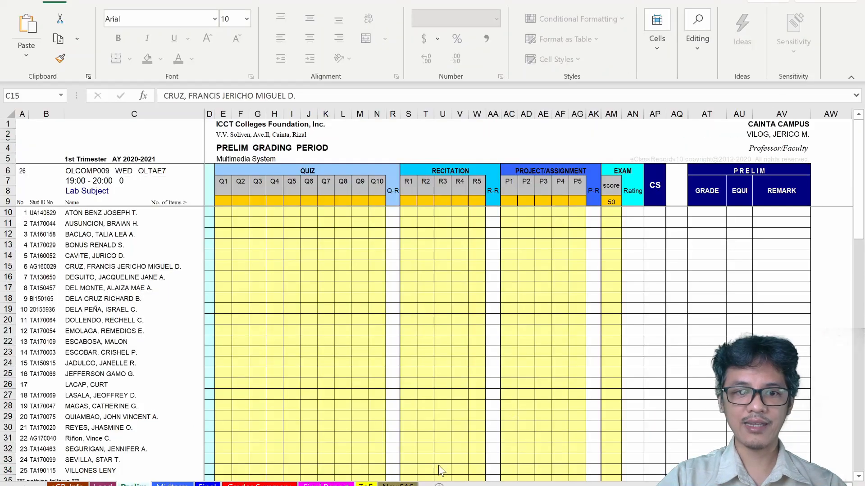
{"action": "left_click", "coordinate": [276, 212]}
{"action": "right_click", "coordinate": [277, 214]}
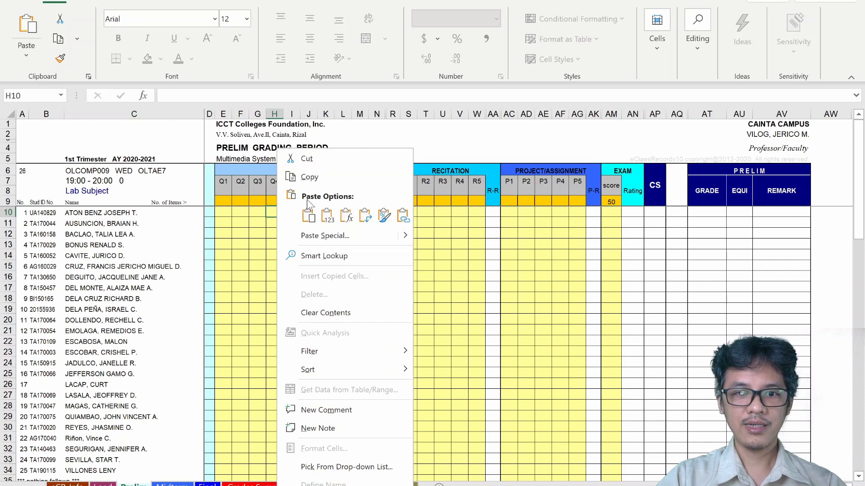
{"action": "left_click", "coordinate": [326, 216]}
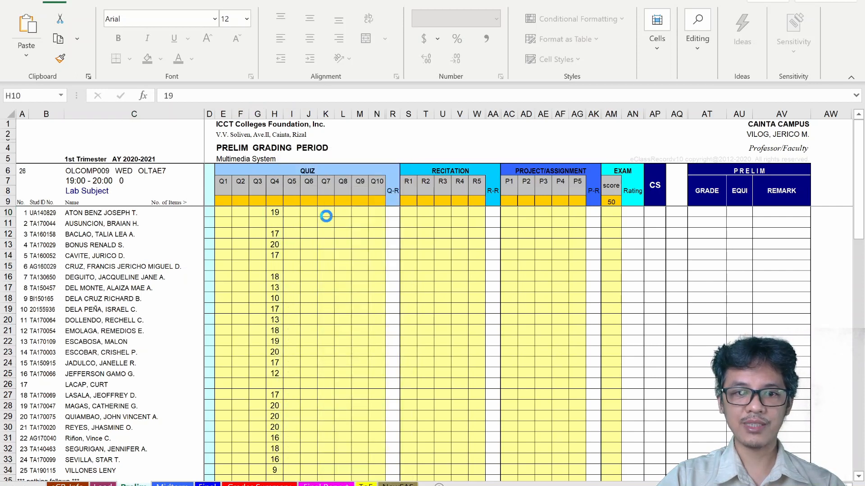
Set the number of items for quiz Q4 to 20 in cell H9
{"action": "left_click", "coordinate": [271, 199]}
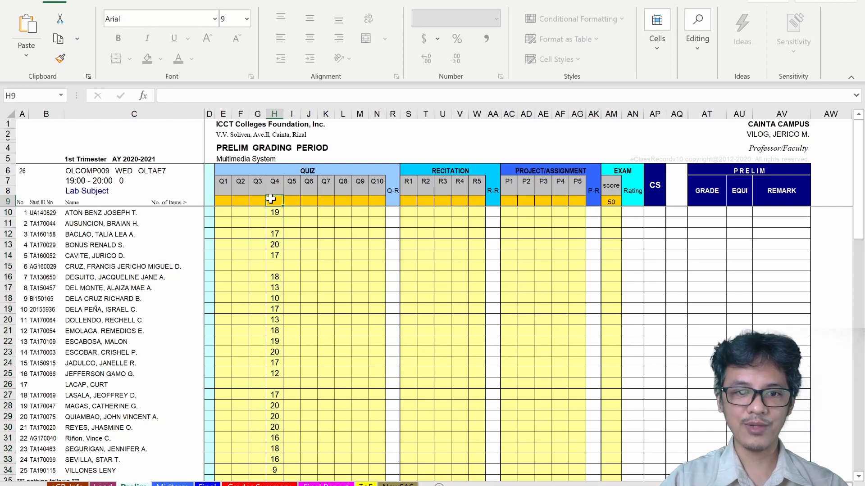
{"action": "type", "text": "20"}
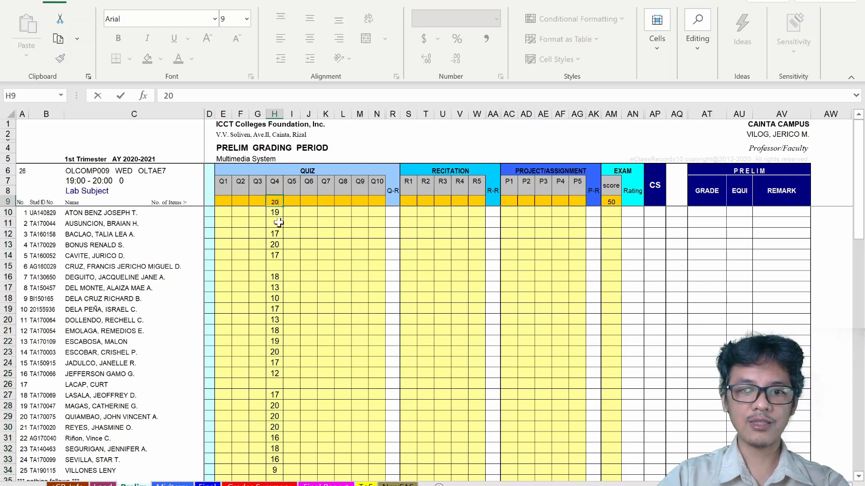
{"action": "left_click", "coordinate": [278, 222]}
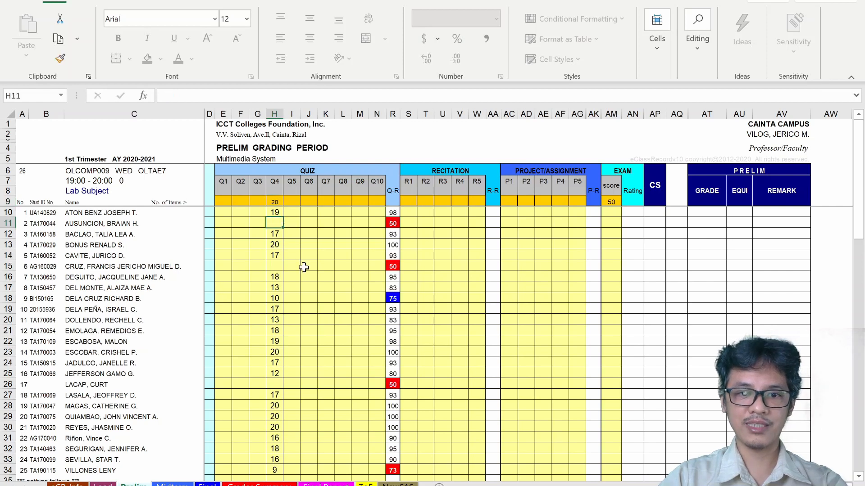